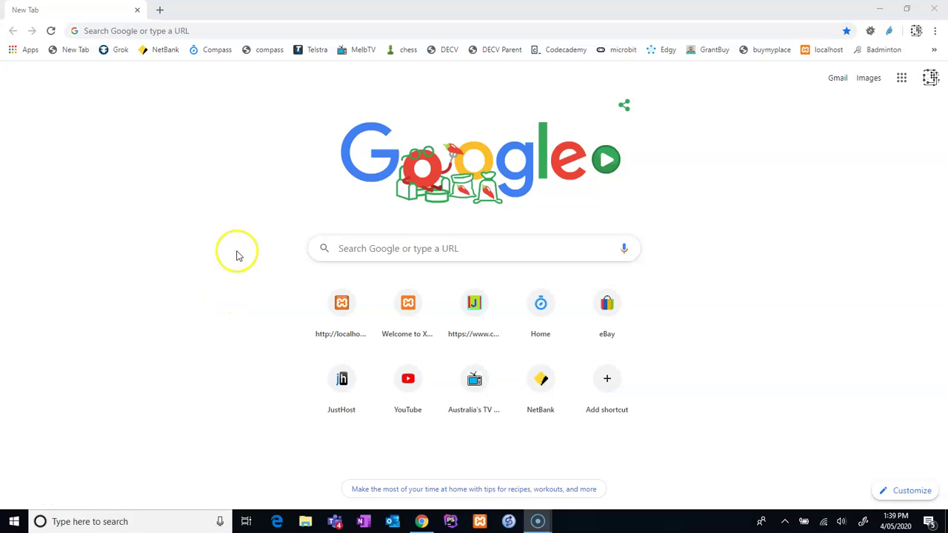
Step: Enter the web address chattrath.com/log in Chrome's address bar
click(177, 28)
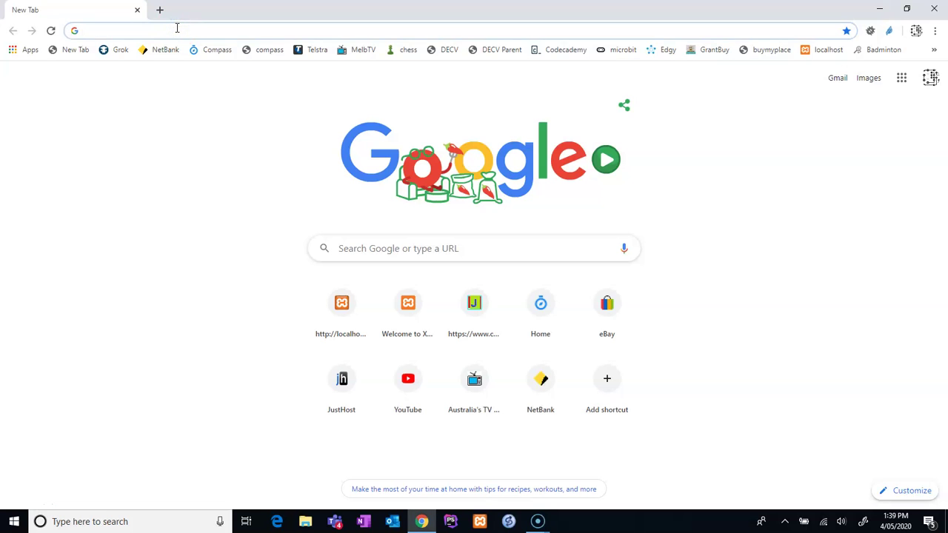
text(chattr)
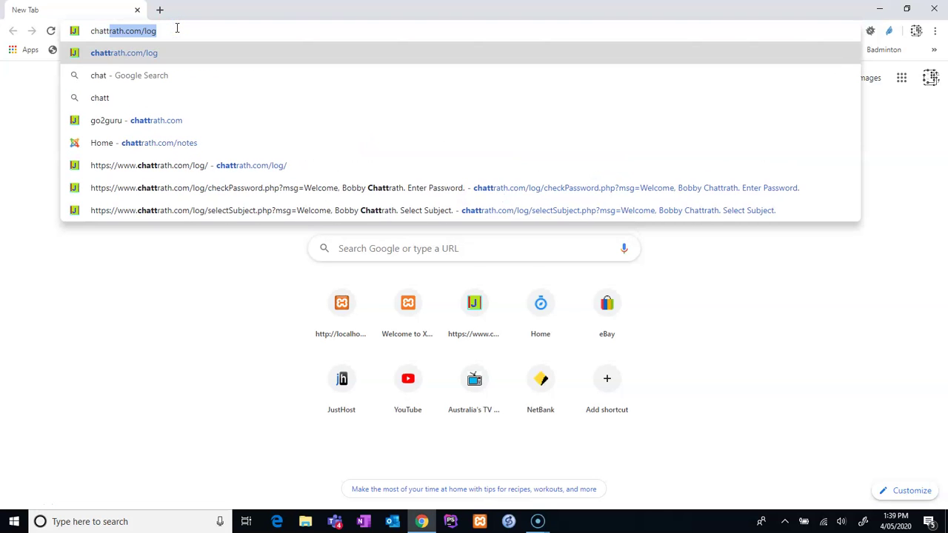
text(ath.)
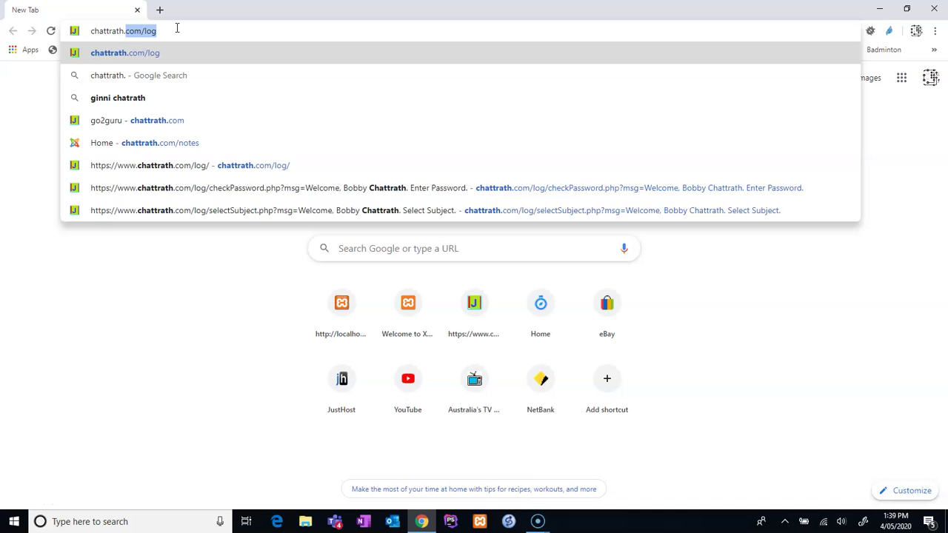
text(com/log/login.php?msg=Please%20enter%20your%20Code%20e.g.%20ABC0001)
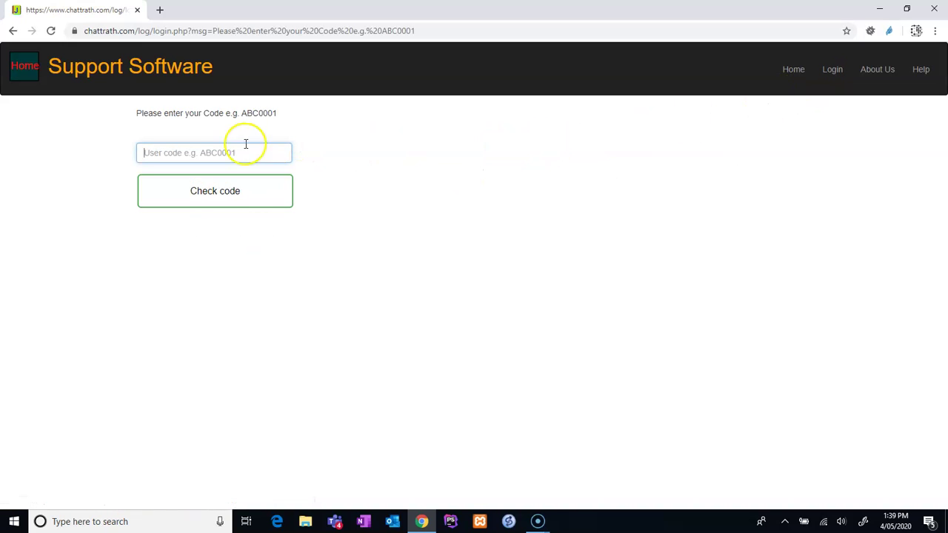
Step: Enter the user code and submit it for checking
click(213, 151)
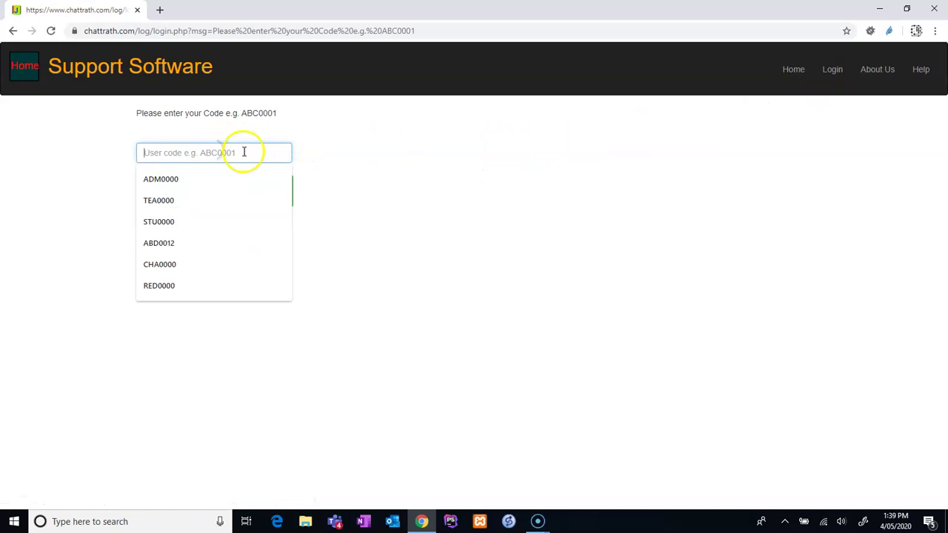
text(RED)
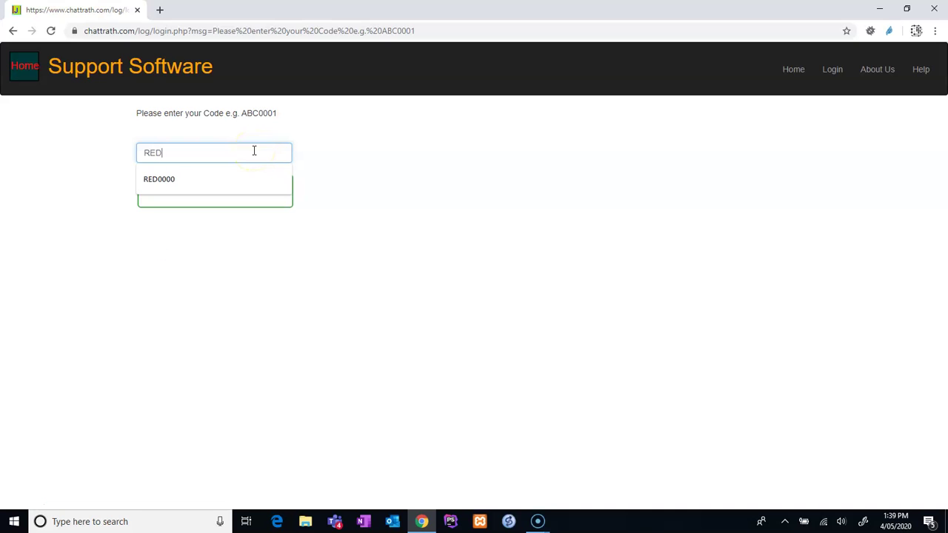
text(0000)
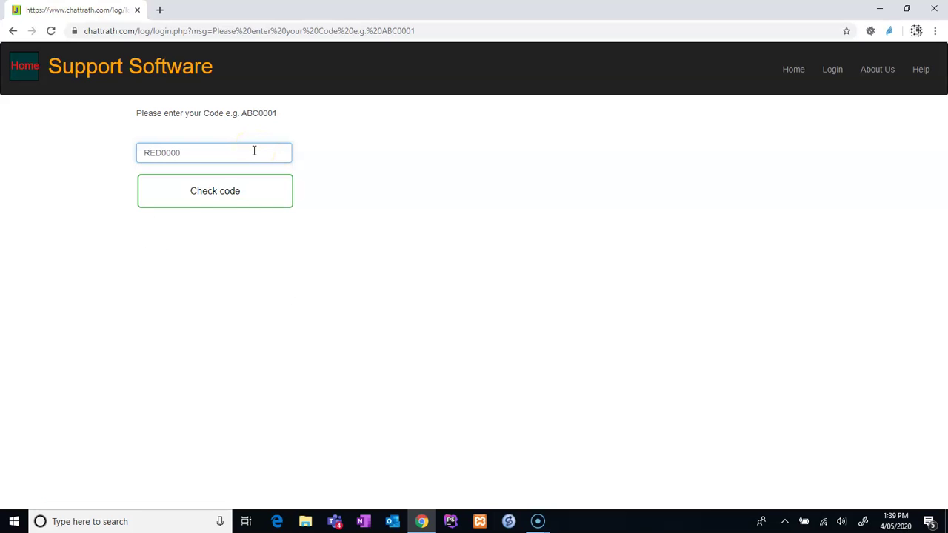
click(231, 196)
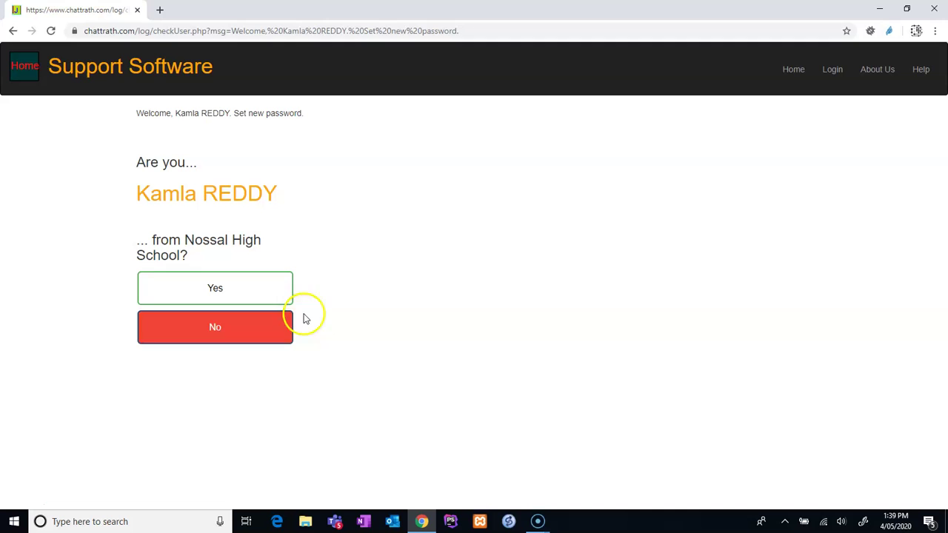
Step: Confirm the shown identity and school, then set a new password entered twice
click(232, 293)
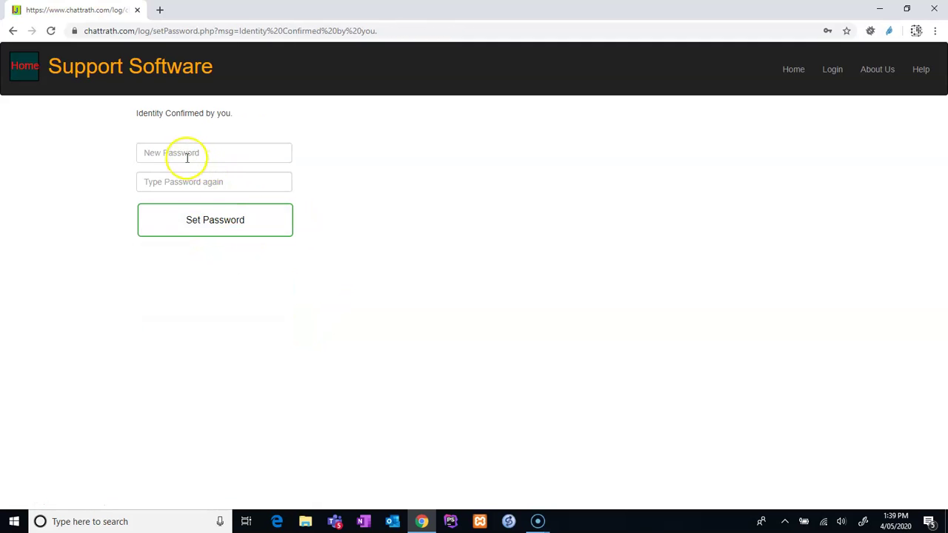
click(183, 154)
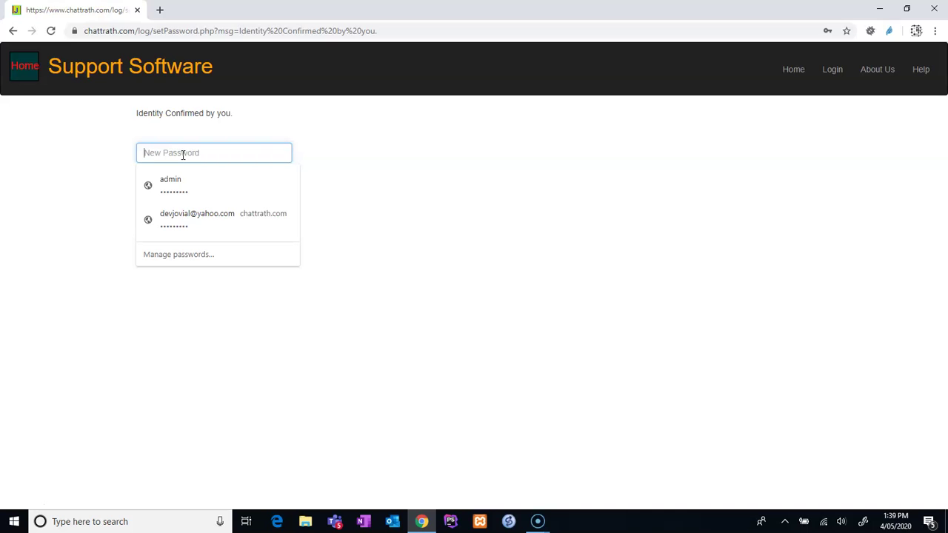
text(•)
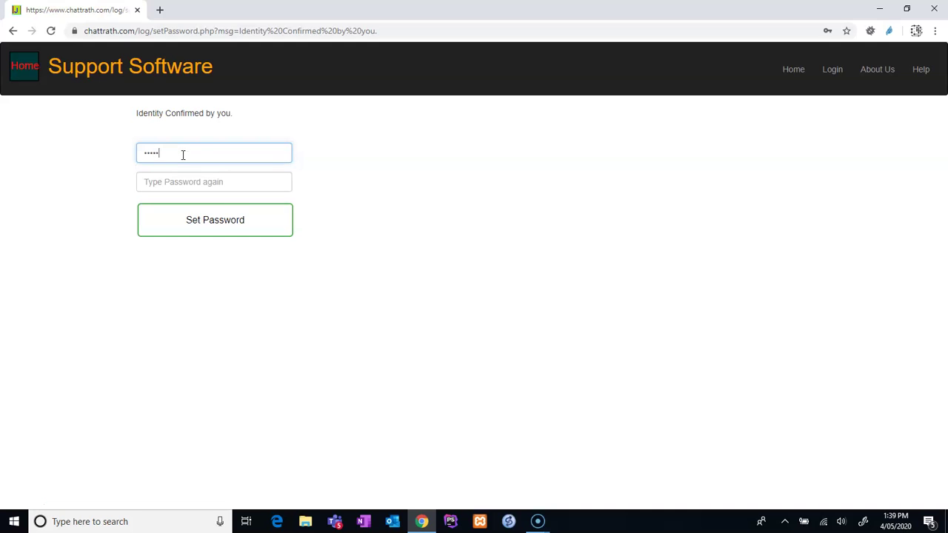
click(181, 181)
text(•)
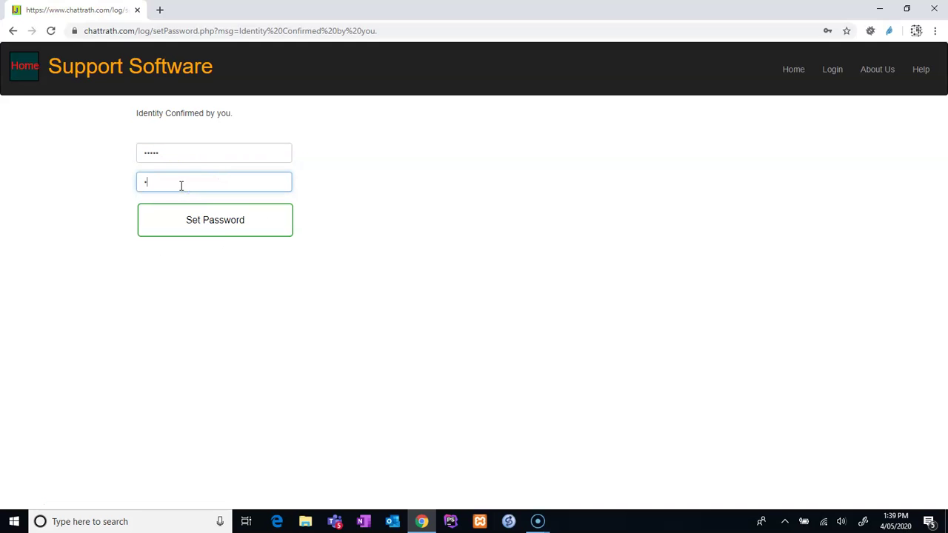
click(195, 213)
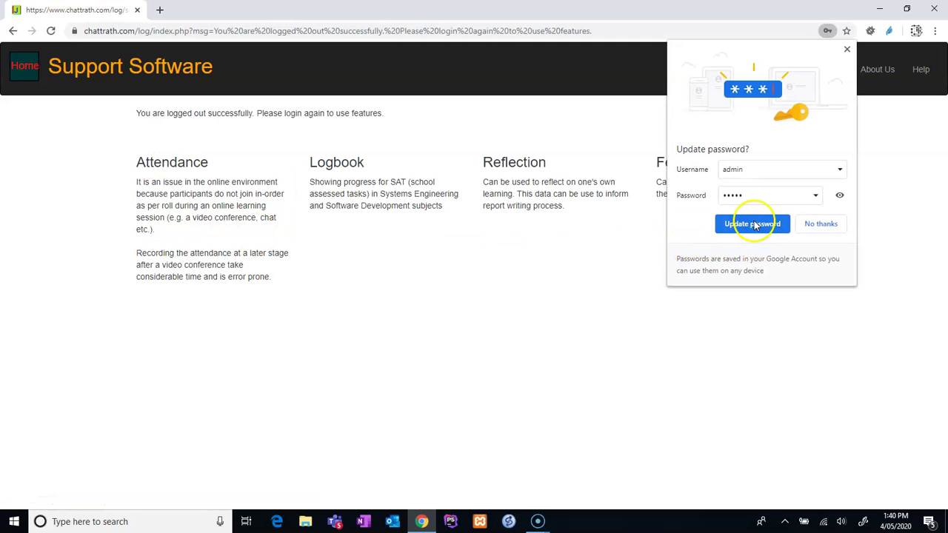
Step: Decline Chrome's password update, return to the login page and fill in the saved user code
click(812, 229)
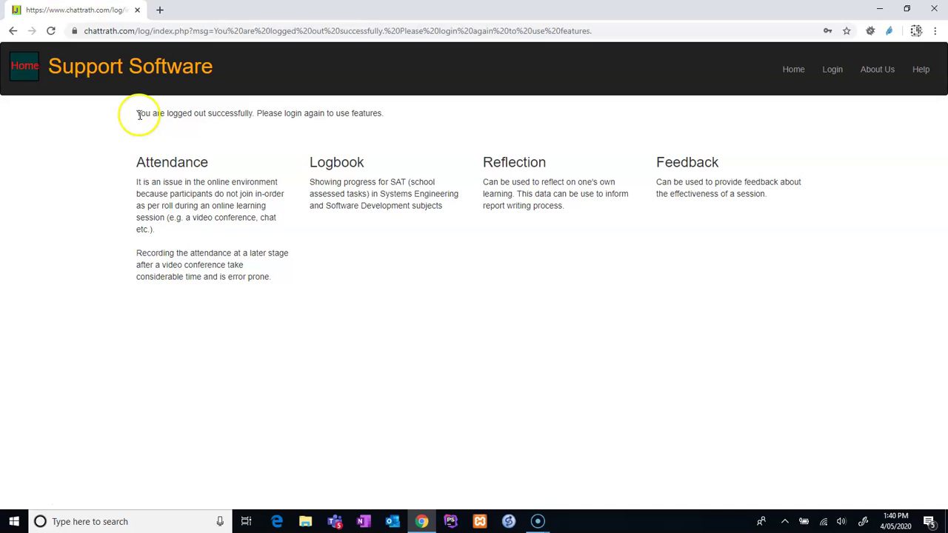
drag(137, 115, 368, 115)
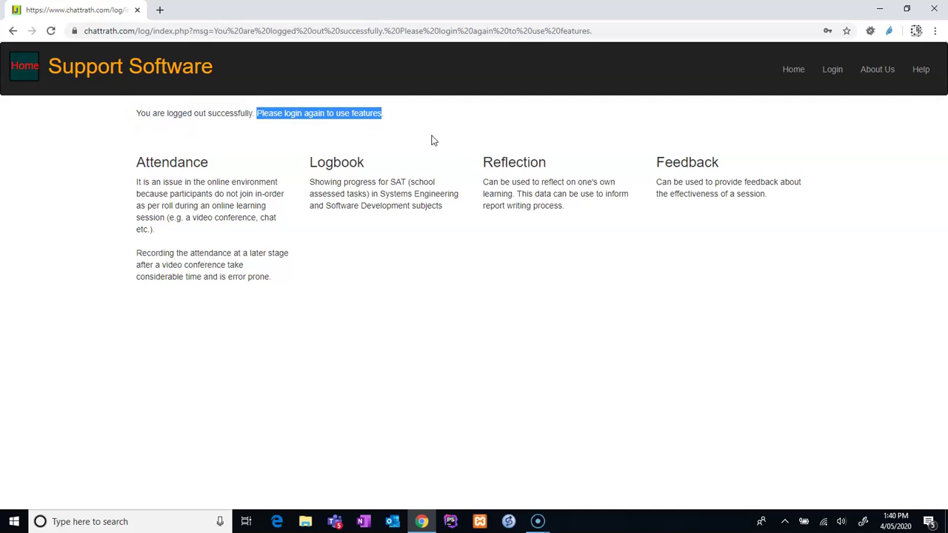
click(832, 69)
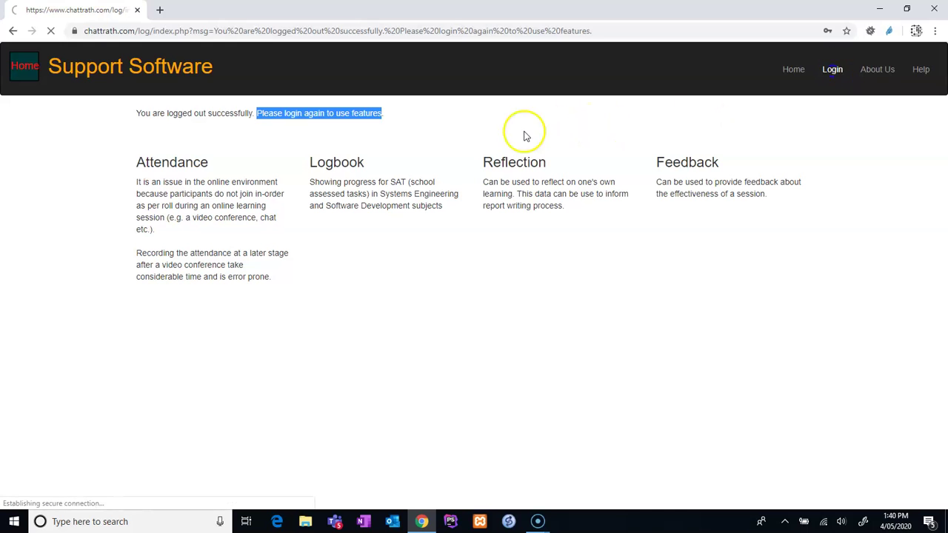
click(237, 152)
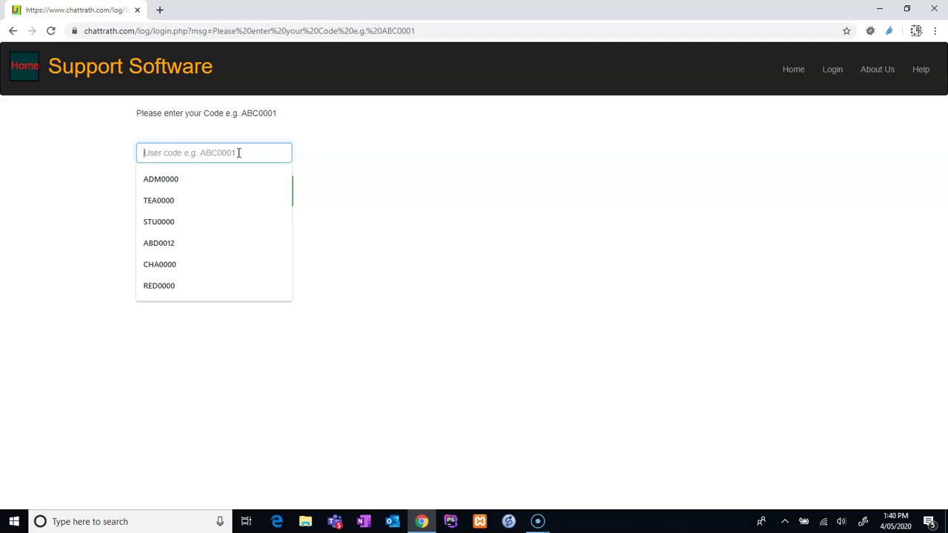
text(KA)
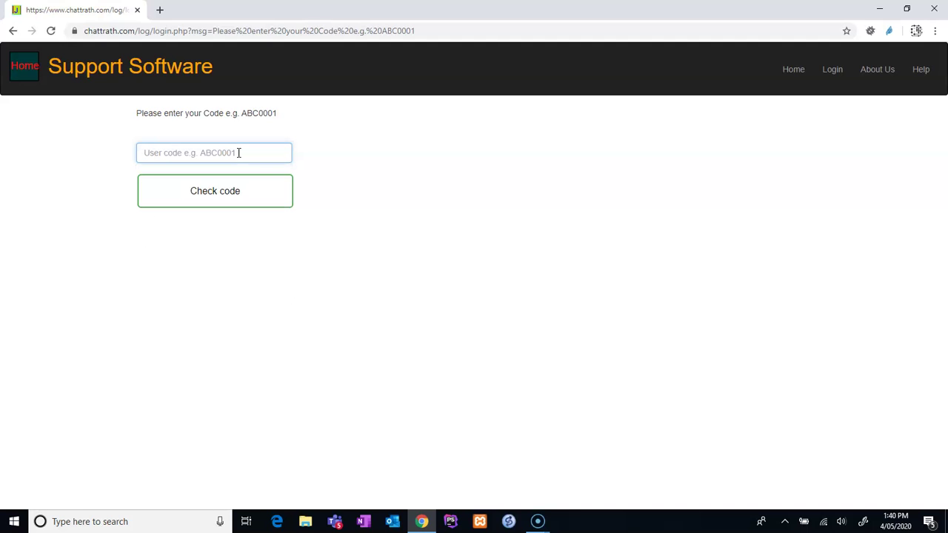
text(RED0000)
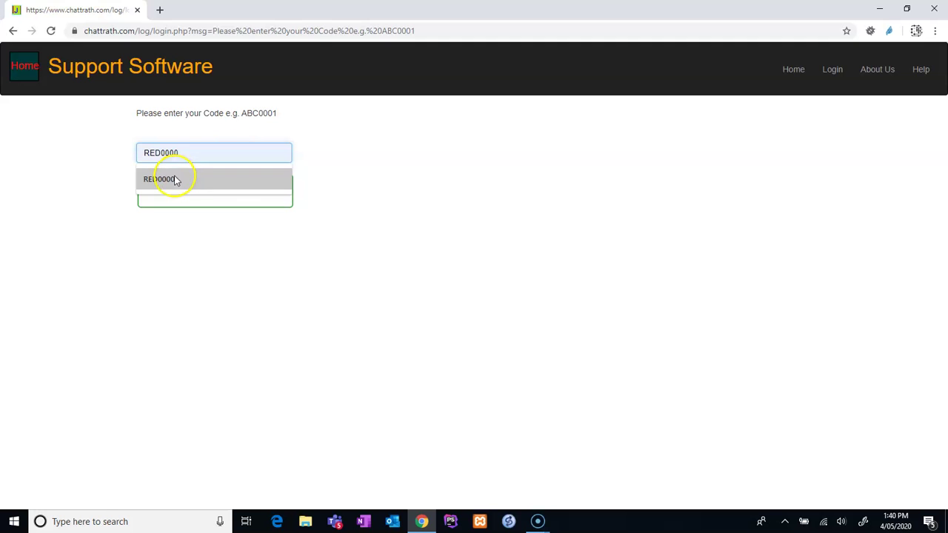
click(175, 179)
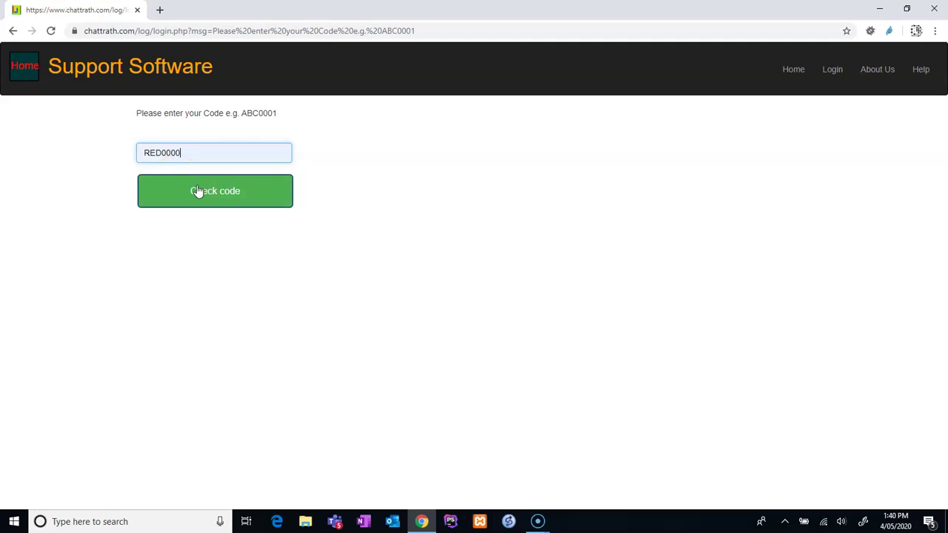
Step: Check the user code, log in with the password, and decline Chrome's password update
click(197, 189)
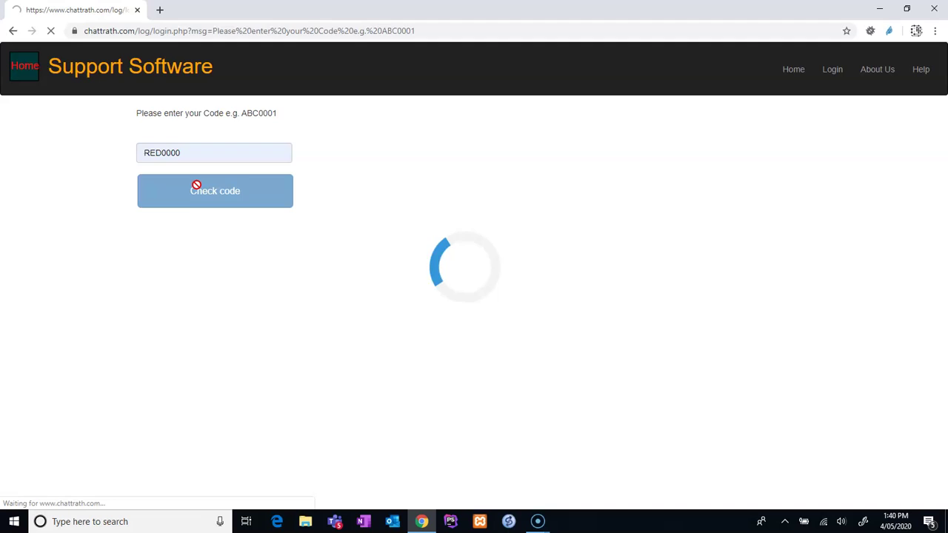
click(175, 154)
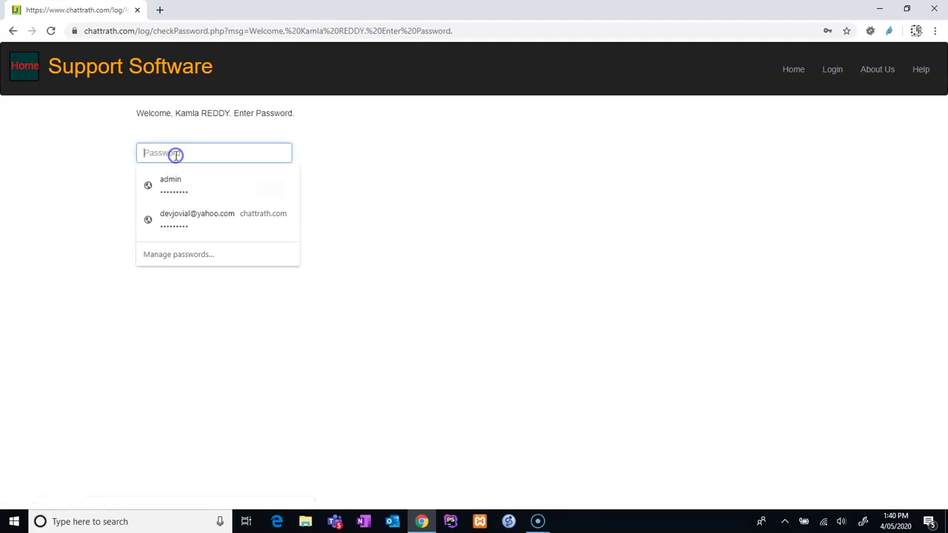
text(***)
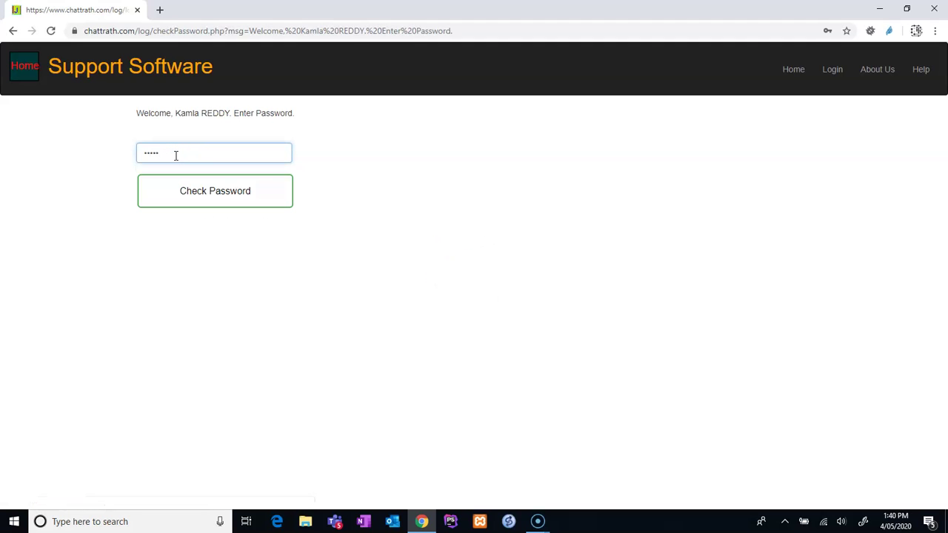
click(201, 190)
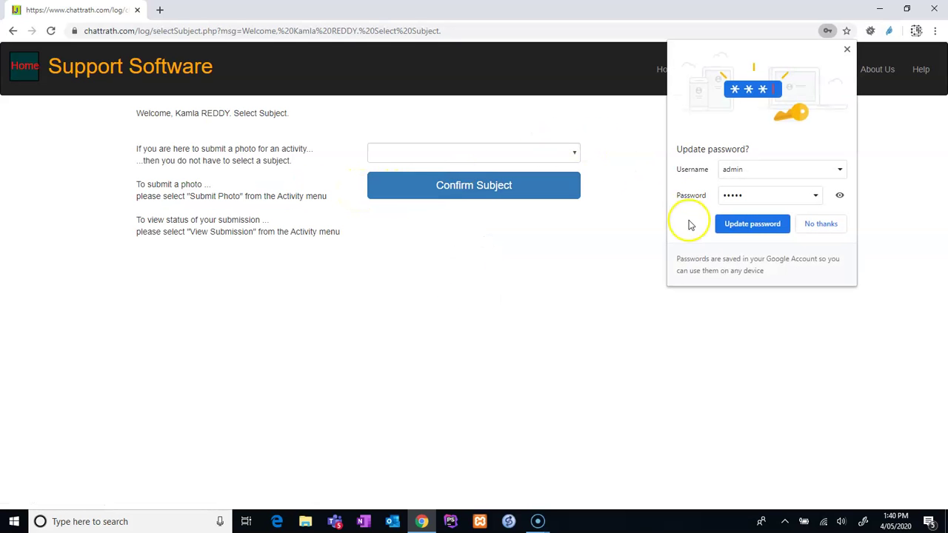
click(819, 224)
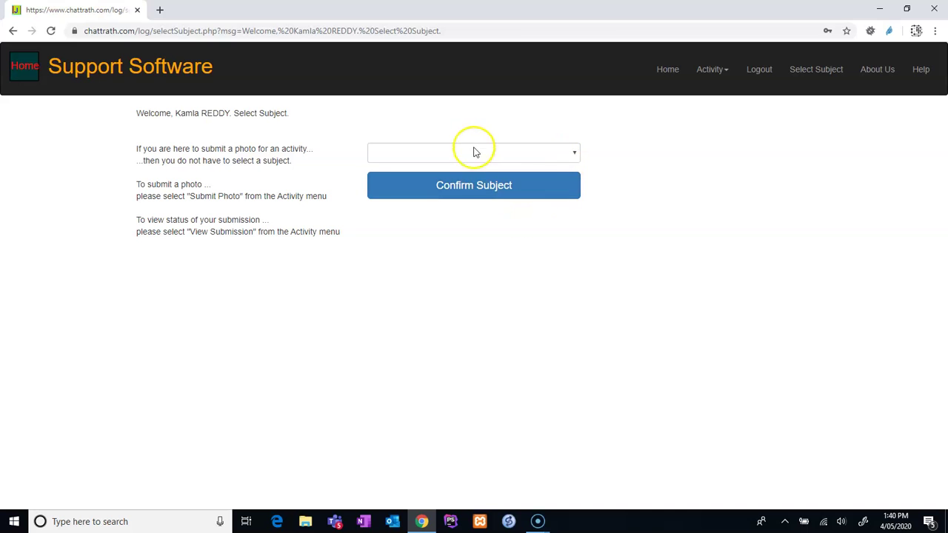
click(557, 154)
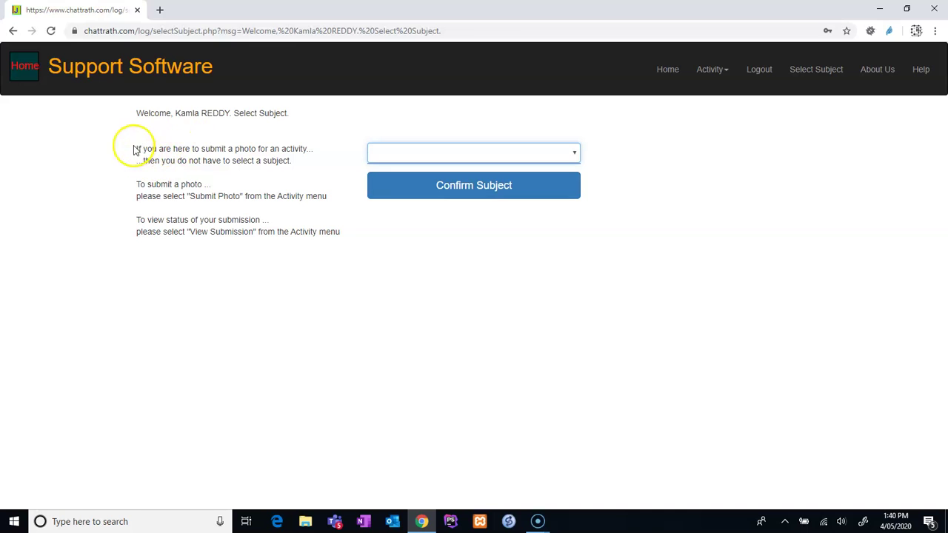
drag(136, 149, 309, 151)
drag(141, 162, 265, 161)
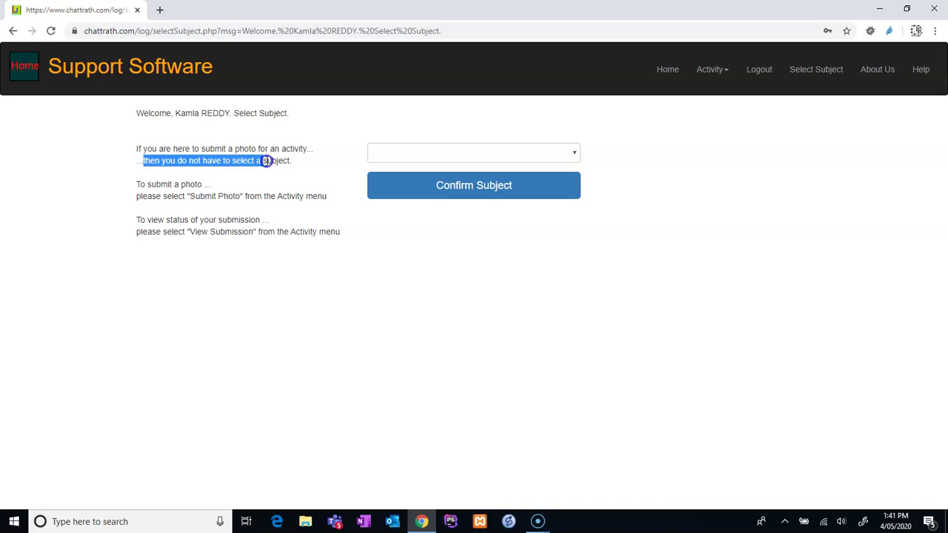
drag(135, 185, 212, 184)
drag(136, 197, 327, 198)
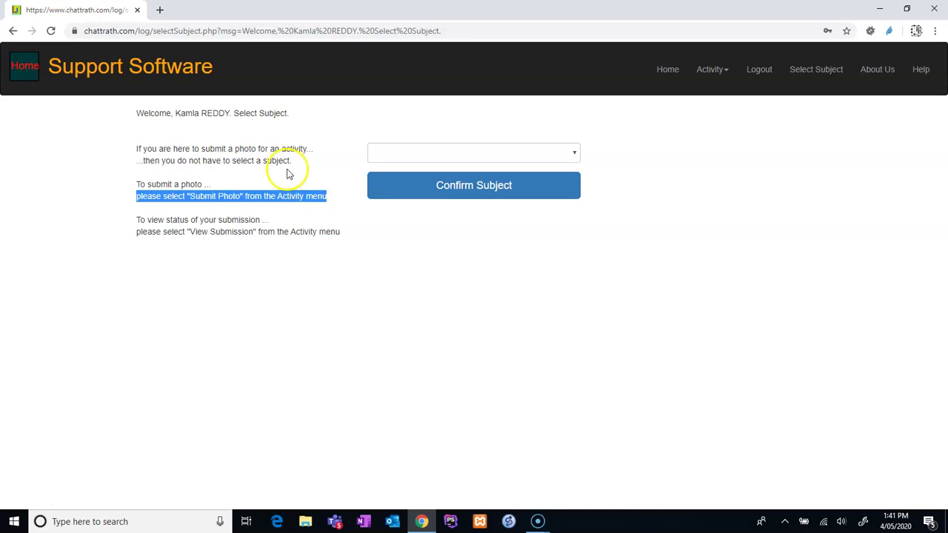
Step: Select and confirm the Harry Potter Dress activity under Activity > Submit Photo
click(708, 72)
click(687, 96)
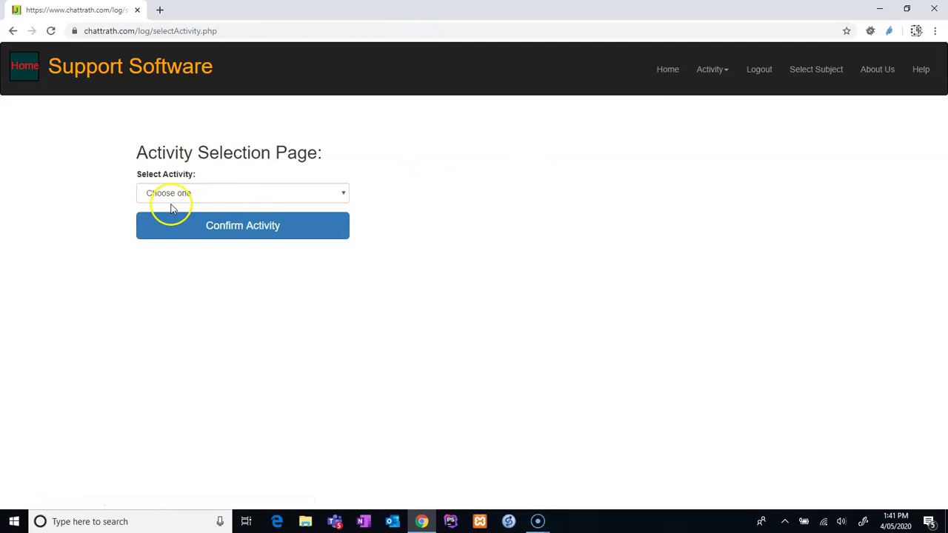
click(213, 195)
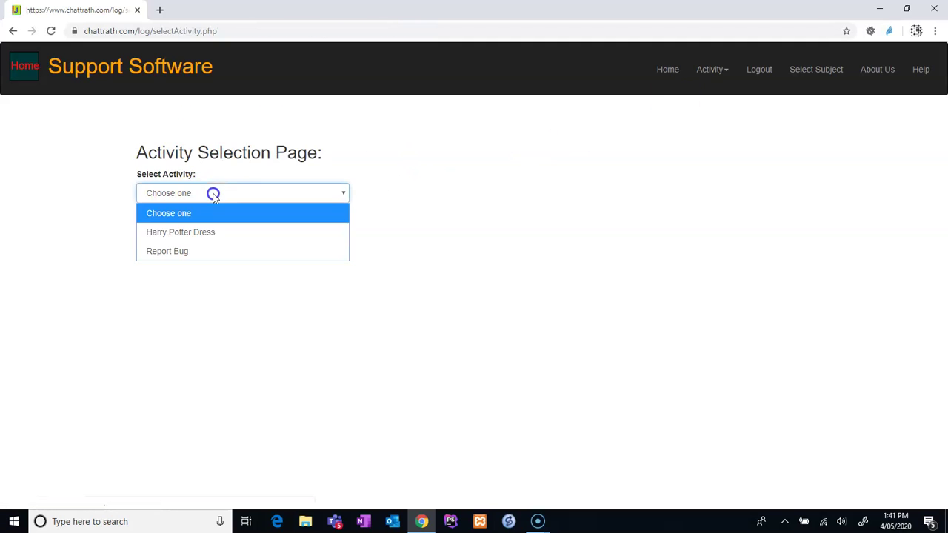
click(201, 231)
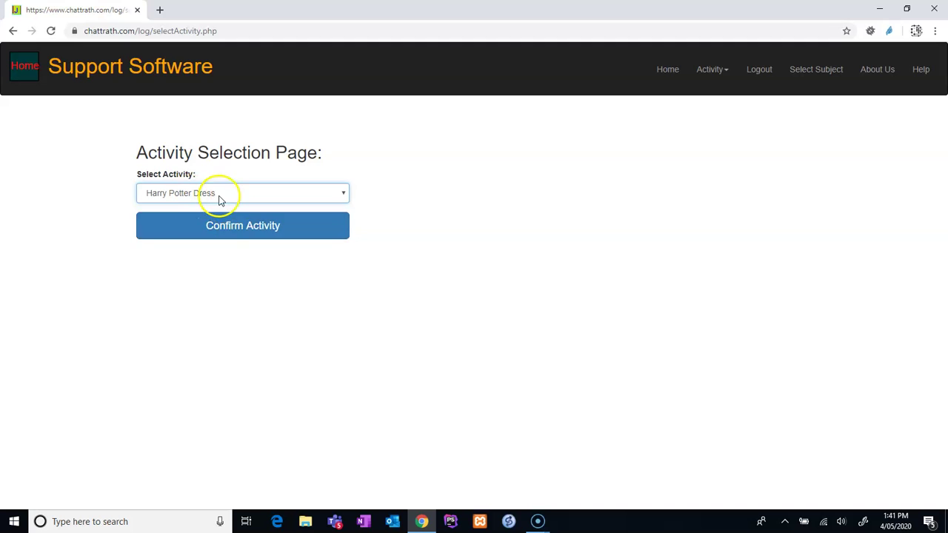
click(226, 228)
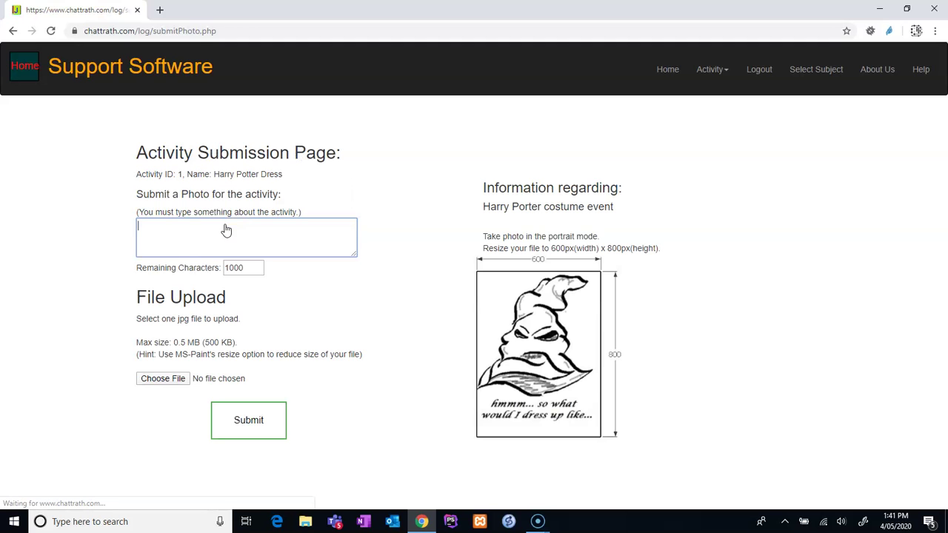
click(178, 231)
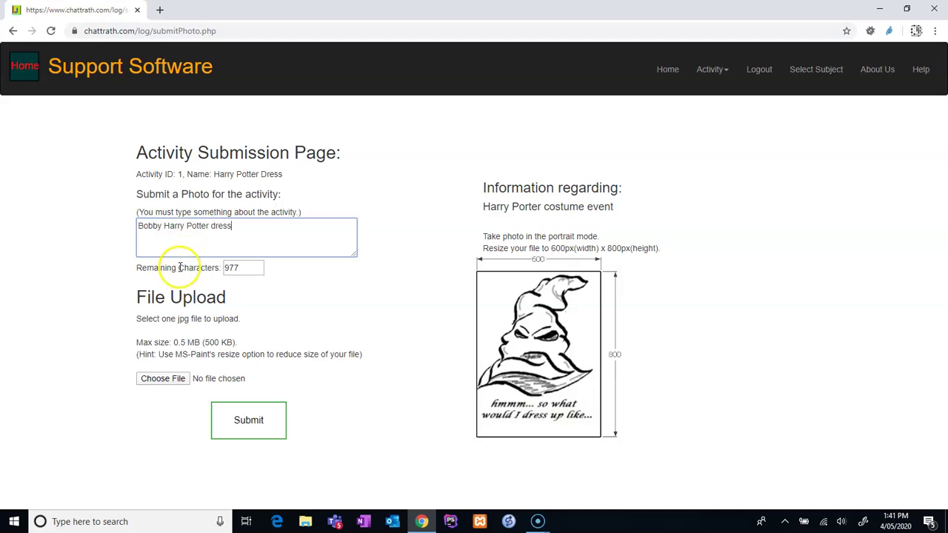
Step: Open the file picker to choose the photo
click(166, 381)
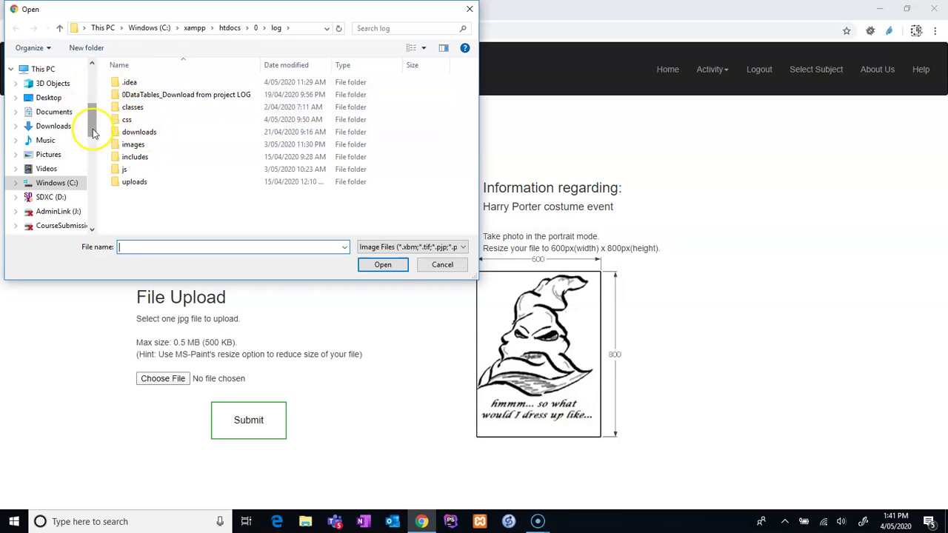
Step: Attach BOB0001_Harry_Potter_Dress.jpg from the How to submit photo folder
drag(92, 123, 93, 152)
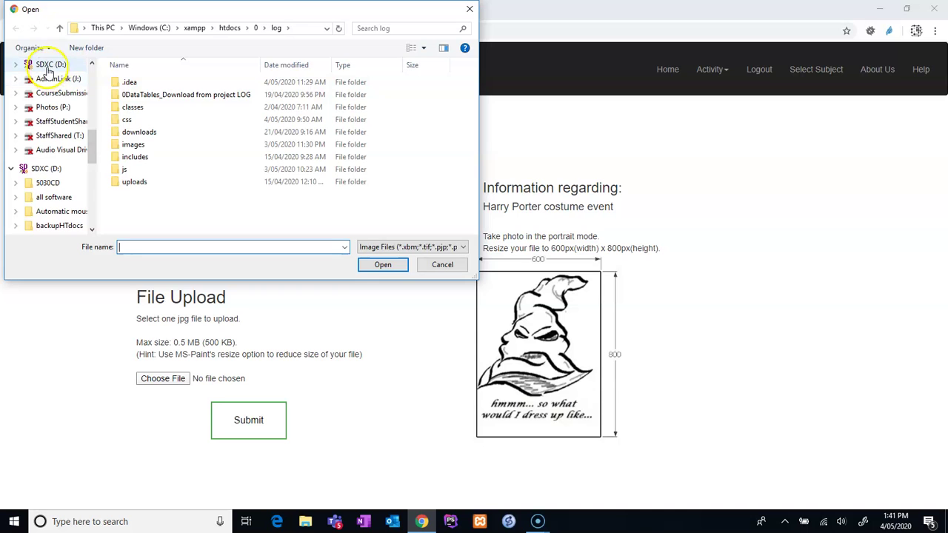
drag(91, 147, 89, 89)
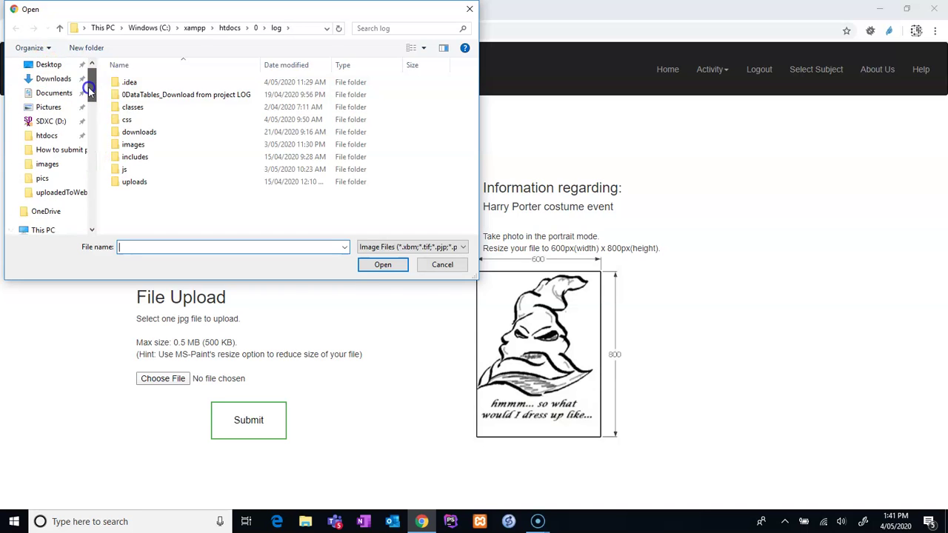
click(71, 149)
click(162, 83)
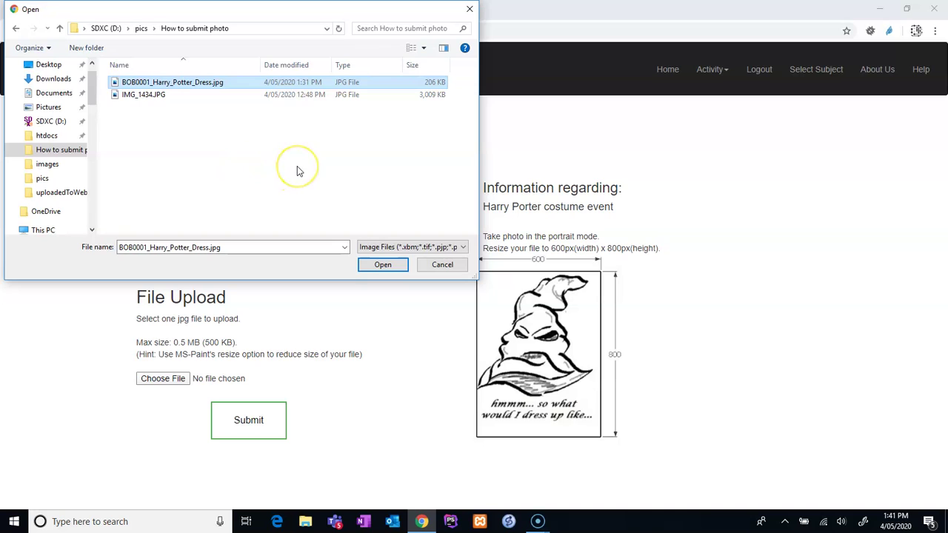
drag(300, 169, 435, 89)
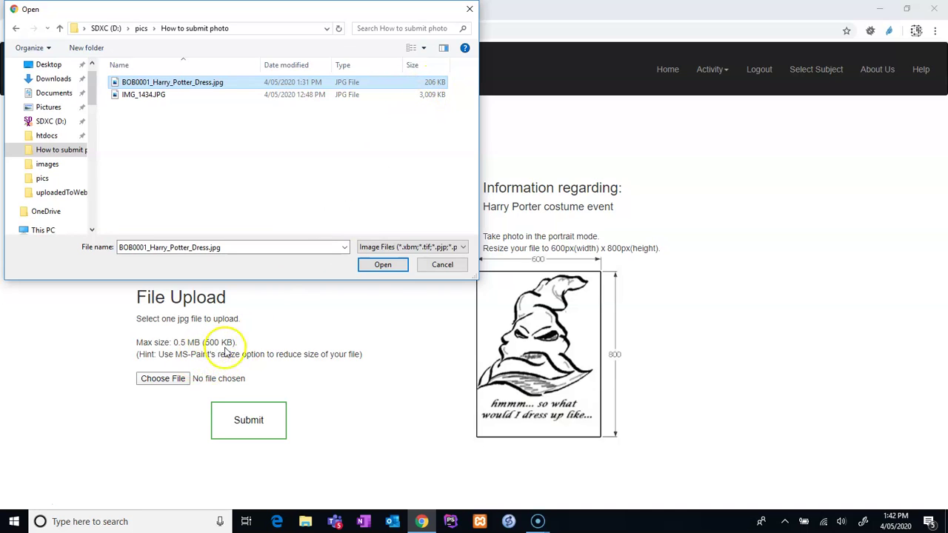
click(383, 265)
click(220, 345)
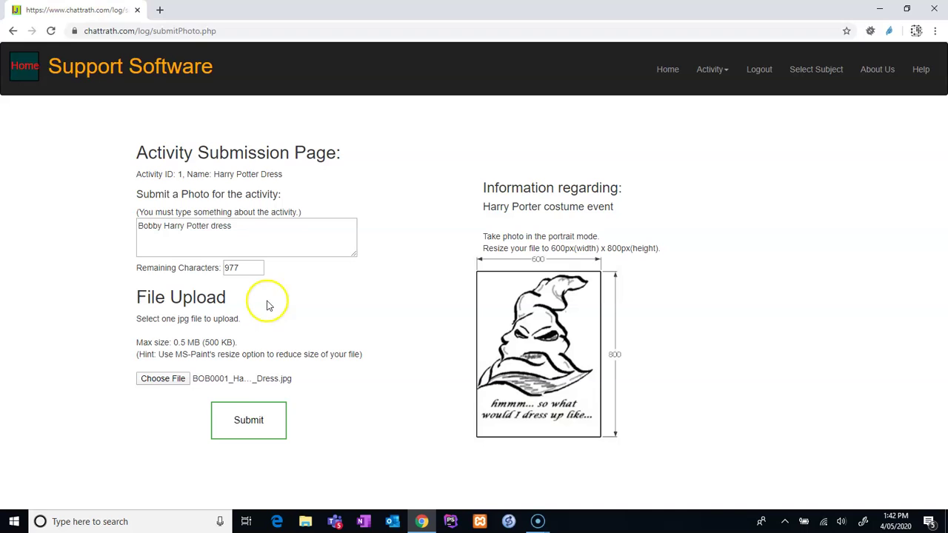
Step: Submit the Harry Potter Dress description and photo
click(248, 420)
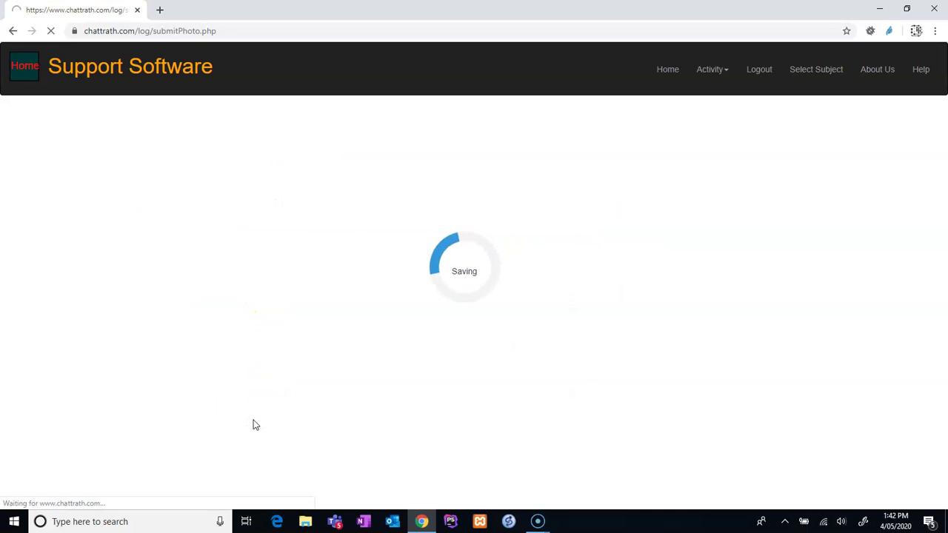